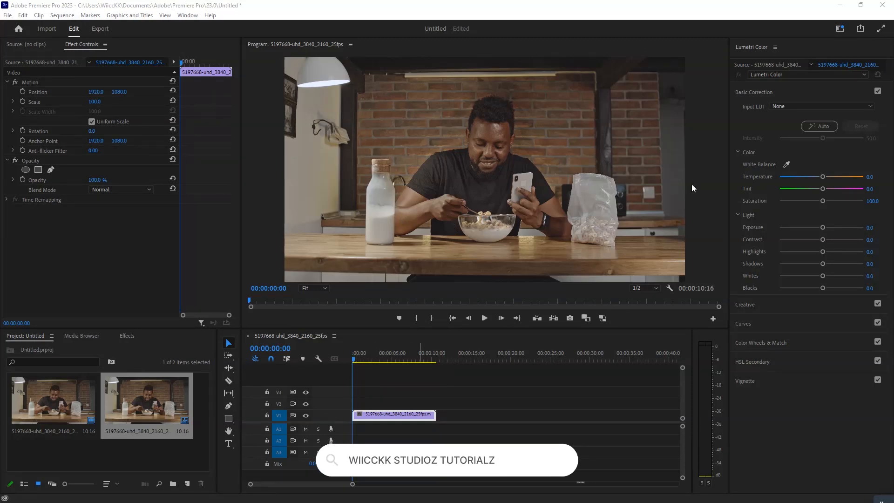
Create an adjustment layer in the project, keeping the default video settings.
drag(353, 484, 319, 484)
click(147, 466)
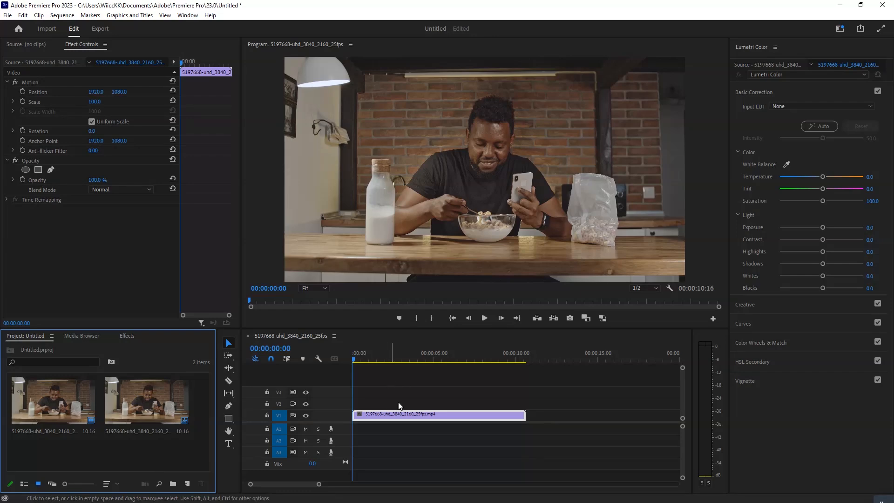
click(188, 483)
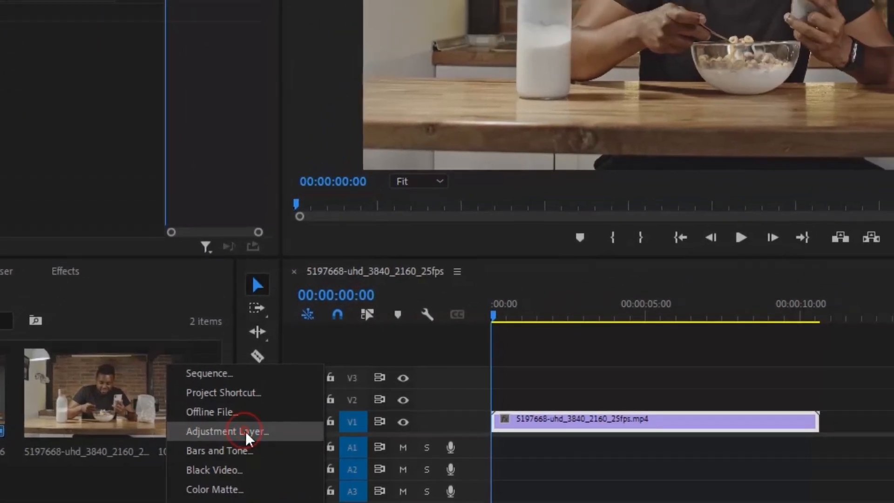
click(245, 432)
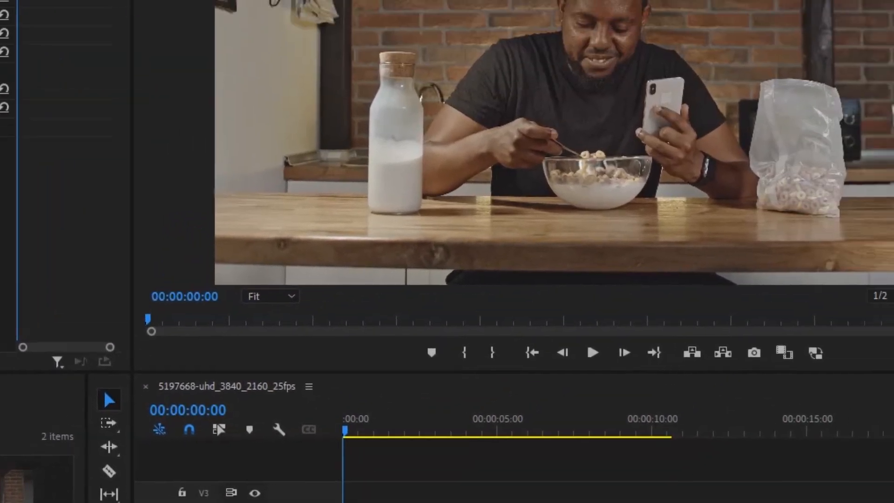
click(495, 339)
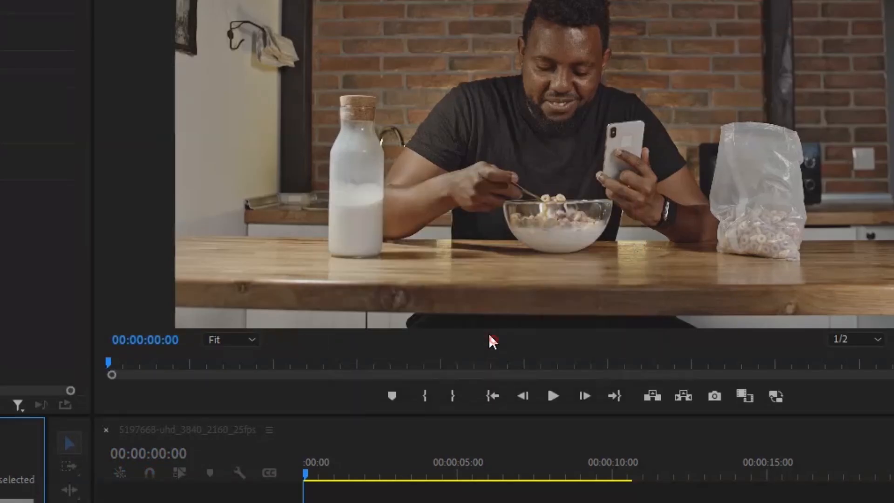
Place the adjustment layer on V2 above the clip, extend it to the clip's end and select it.
drag(187, 393, 526, 403)
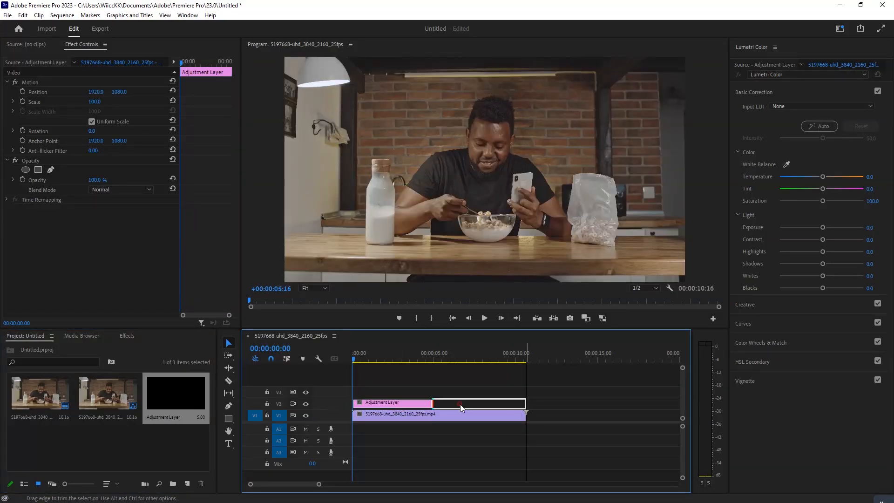
click(405, 391)
click(396, 403)
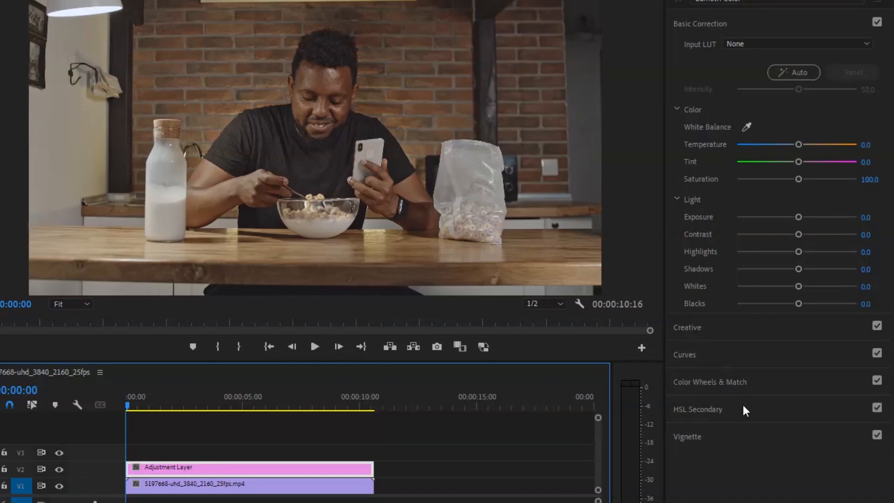
In Lumetri Curves, add shadow, midtone and highlight points to the white RGB curve at its quarter, middle and three-quarter marks.
click(691, 356)
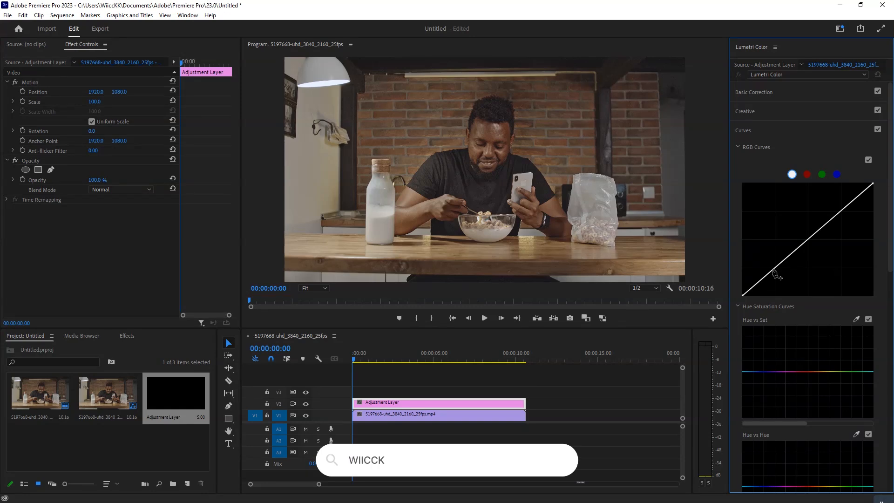
click(772, 269)
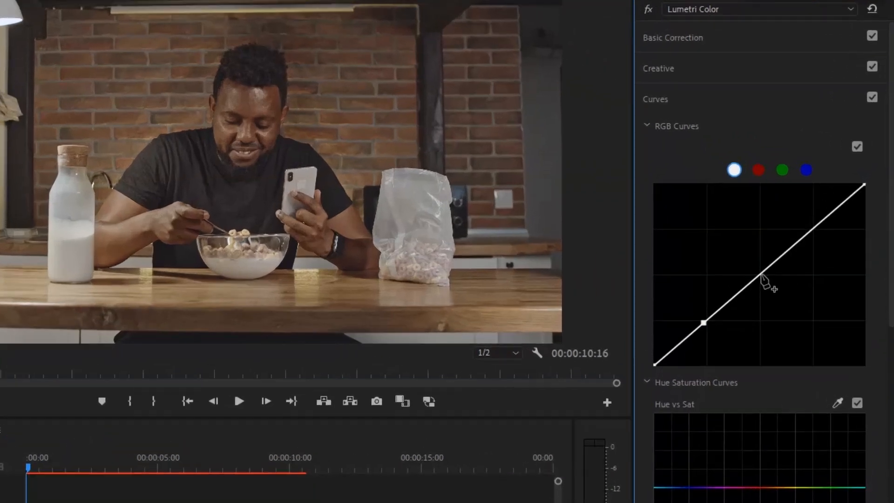
click(761, 275)
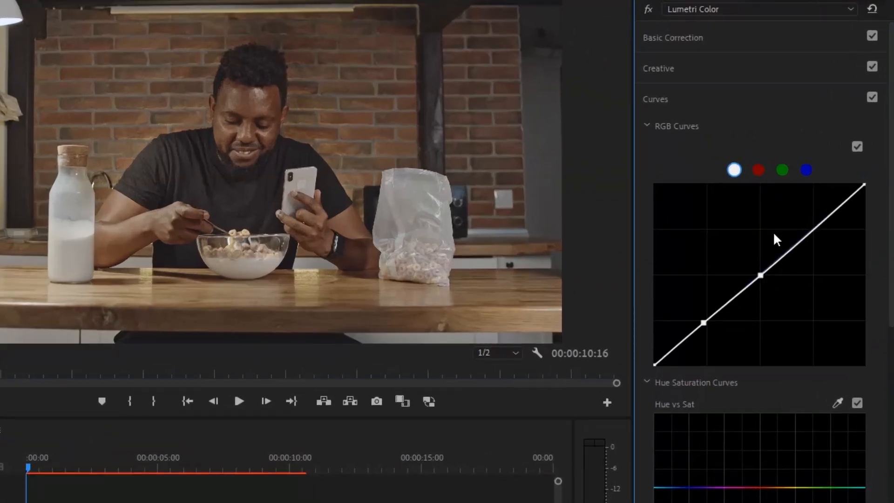
click(815, 229)
click(704, 322)
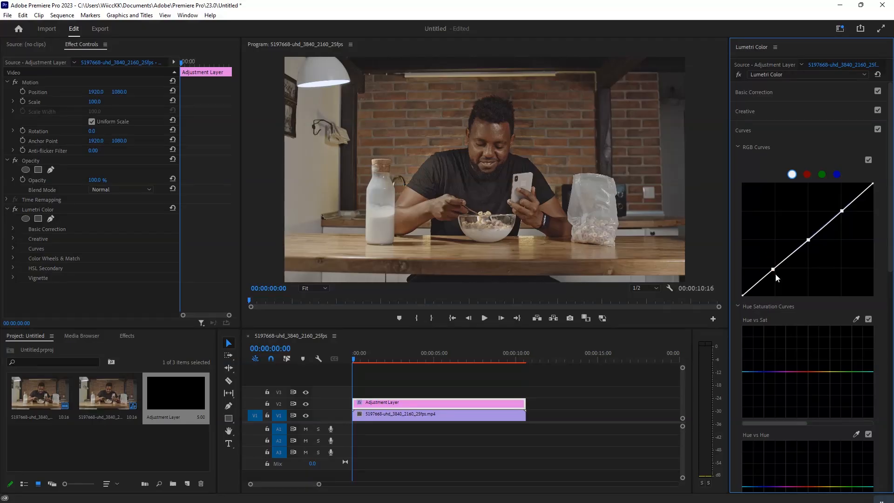
Shape the white RGB curve into an S by lowering shadows, raising highlights and slightly lowering midtones, and compare with V2 hidden.
drag(774, 271, 773, 273)
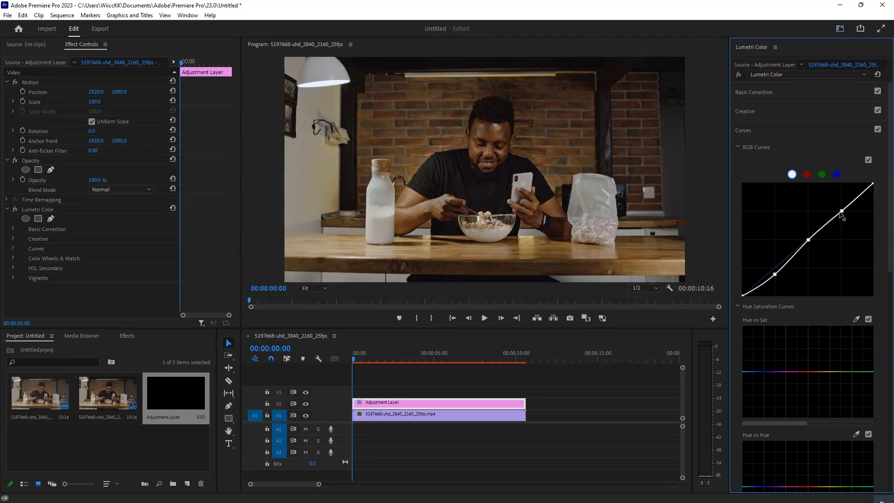
drag(842, 211, 838, 208)
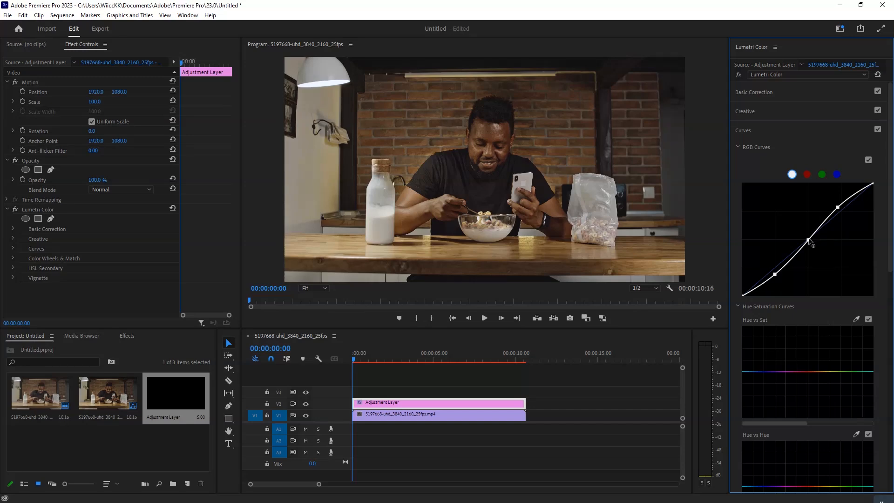
drag(810, 242, 811, 245)
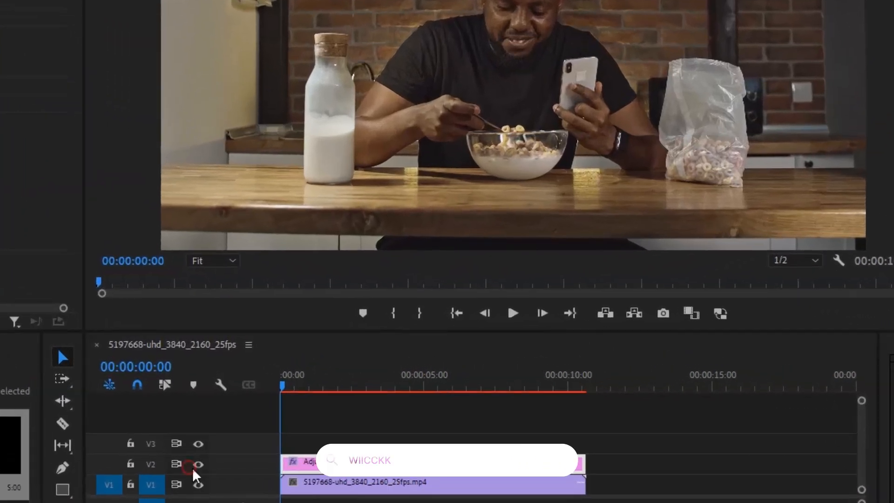
click(195, 466)
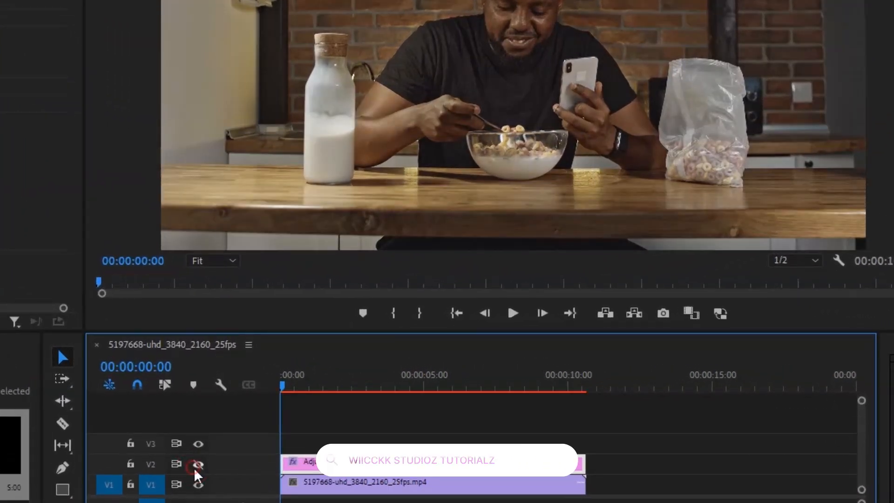
click(197, 466)
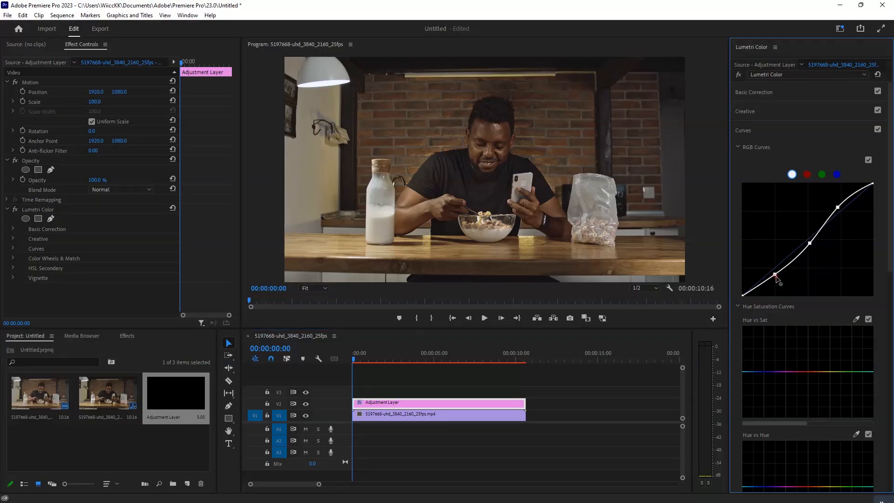
Lower the shadow point of the white RGB curve slightly more and compare the image with and without V2.
drag(776, 277, 777, 279)
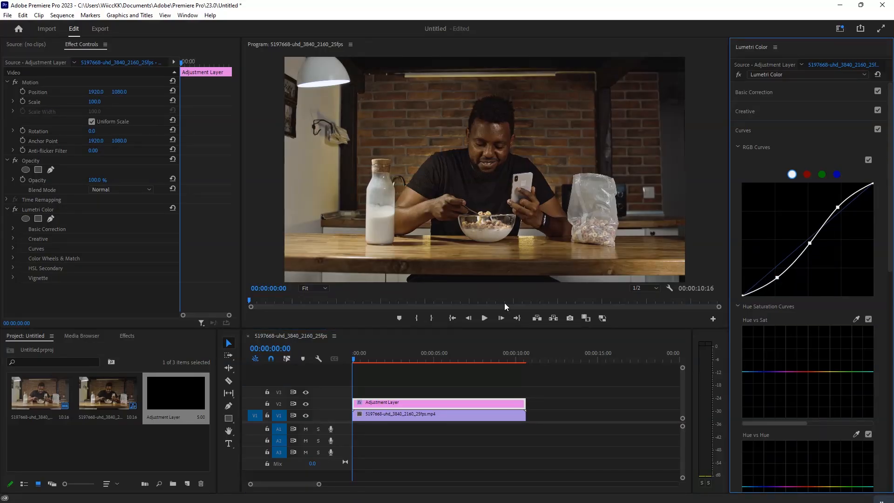
click(307, 404)
click(306, 405)
Add shadow and highlight points to the red curve, pull the shadow point slightly down and compare with V2 hidden.
click(807, 174)
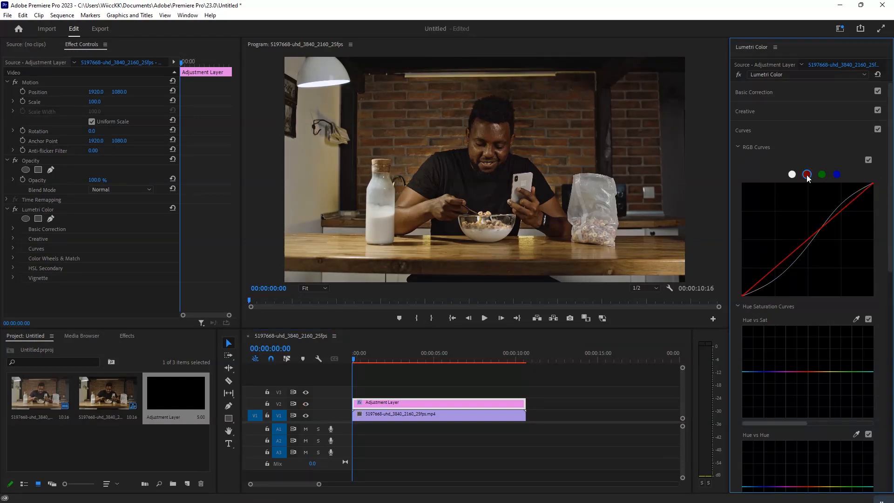
click(776, 266)
click(830, 220)
drag(777, 268, 780, 271)
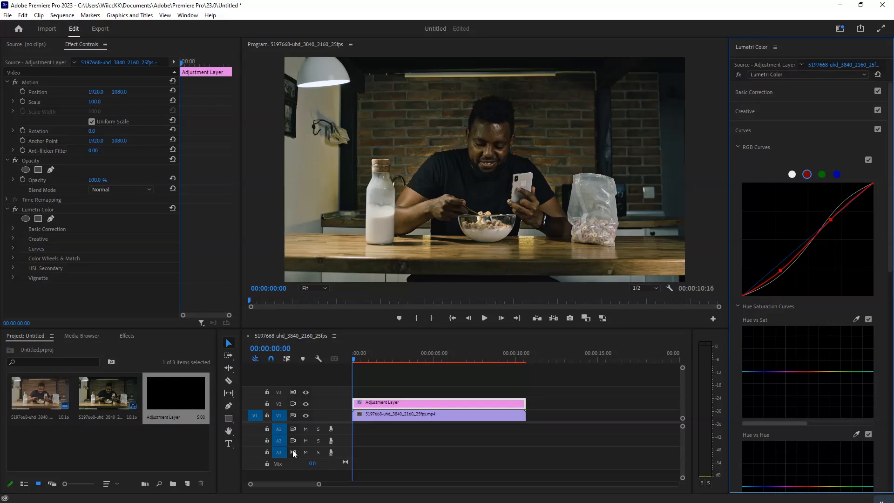
click(307, 404)
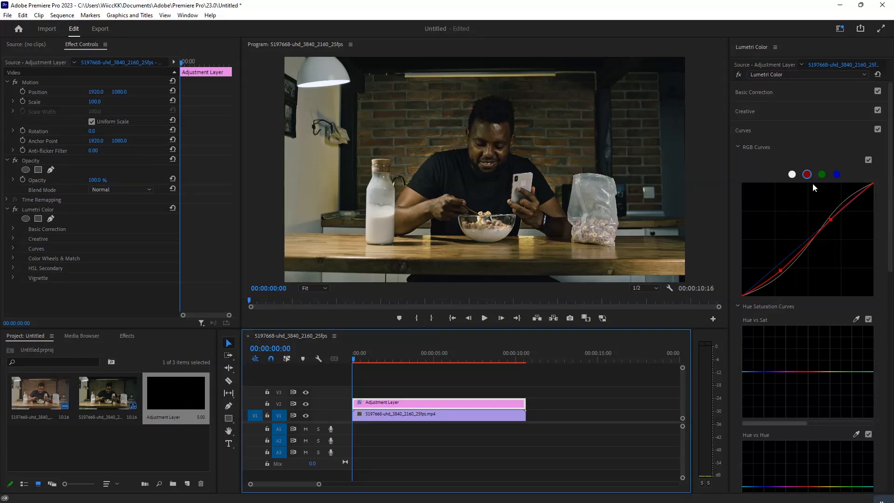
Add a shadow point to the green curve, pull it slightly down and compare the image with V2 hidden.
click(820, 174)
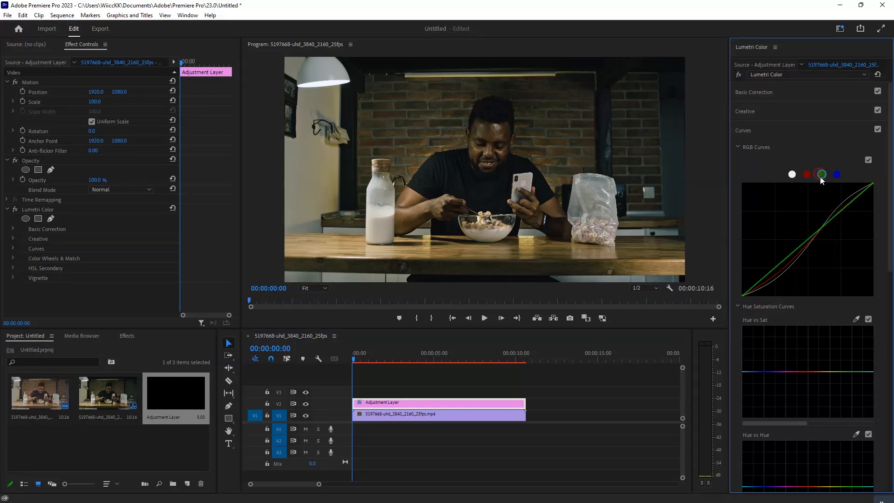
click(774, 268)
drag(774, 268, 778, 271)
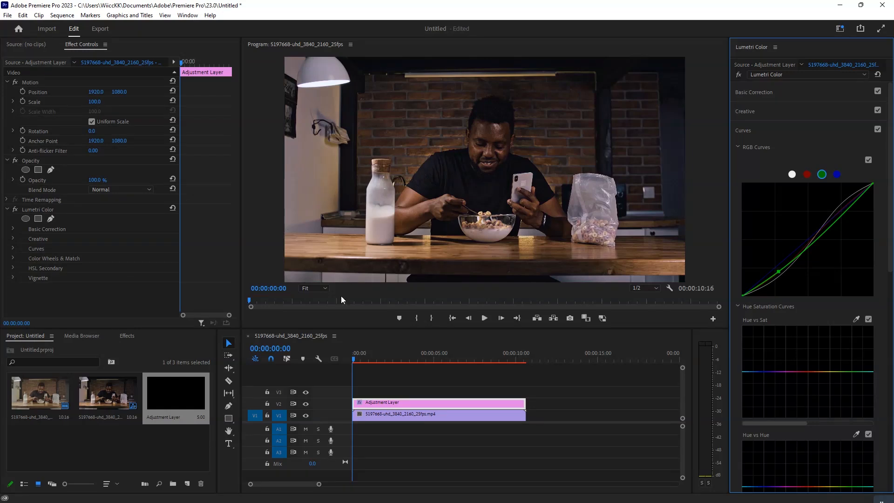
click(306, 405)
click(305, 404)
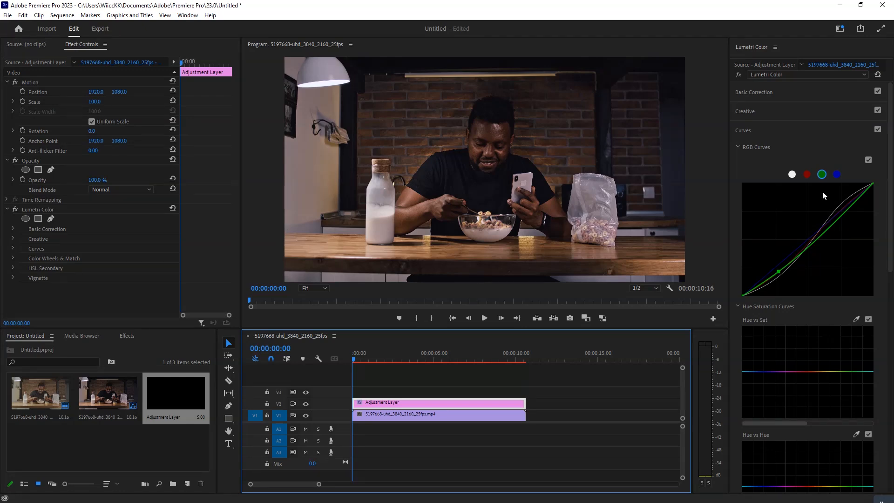
Add a shadow point to the blue curve, pull it down for a warmer tone and compare with V2 hidden.
click(836, 175)
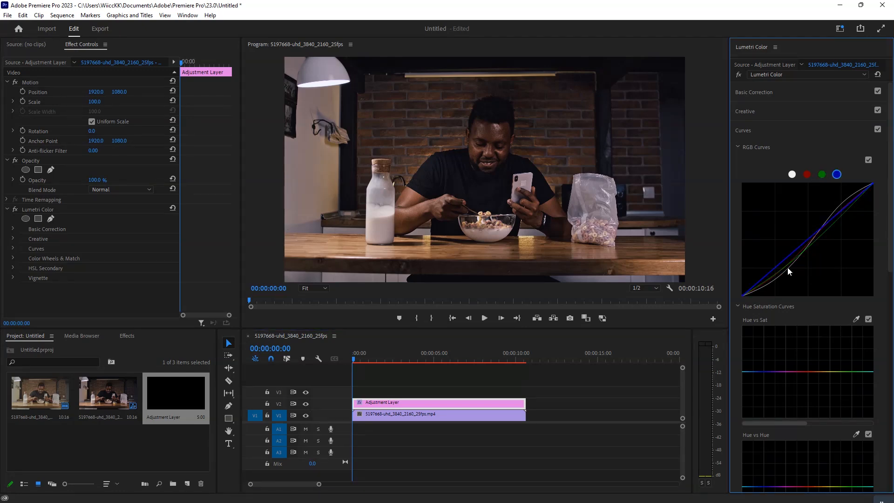
drag(783, 267, 784, 271)
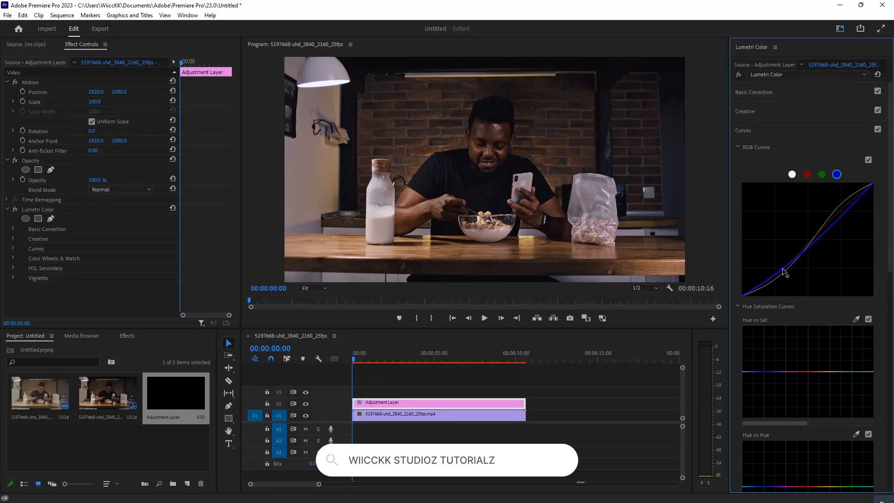
drag(783, 269, 785, 272)
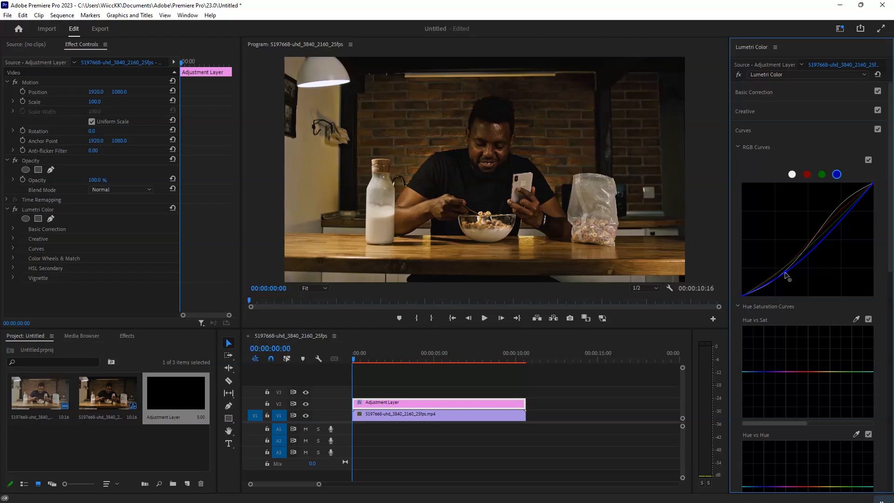
drag(785, 271, 783, 270)
click(306, 405)
click(307, 405)
click(306, 406)
click(306, 406)
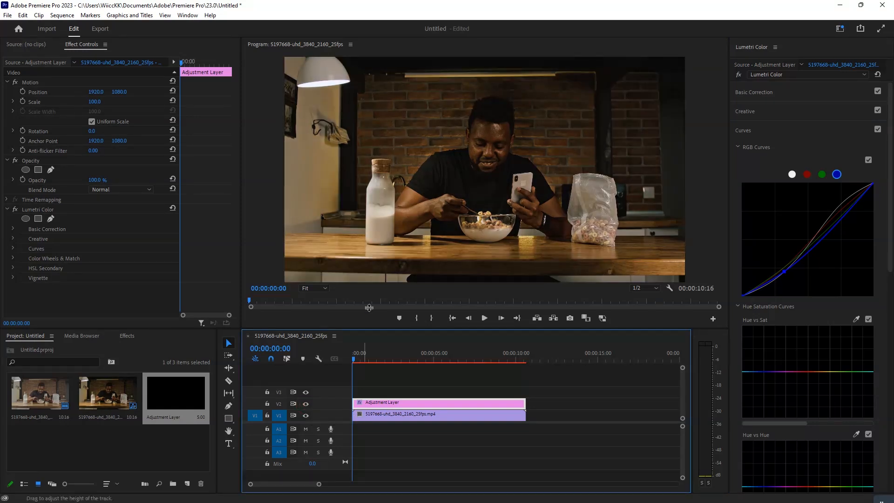
Examine the man's face and hands at 50% preview zoom with V2 on and off, and return to Fit.
click(328, 291)
click(326, 334)
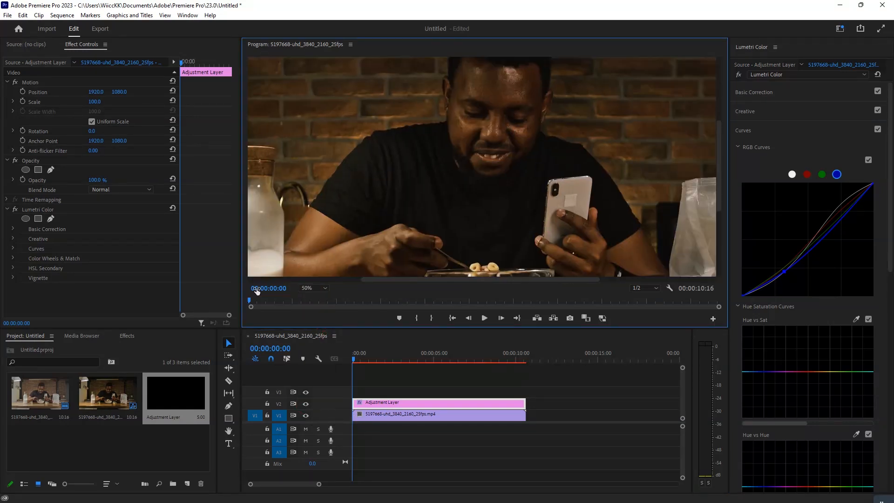
click(228, 430)
drag(507, 143, 480, 177)
click(305, 404)
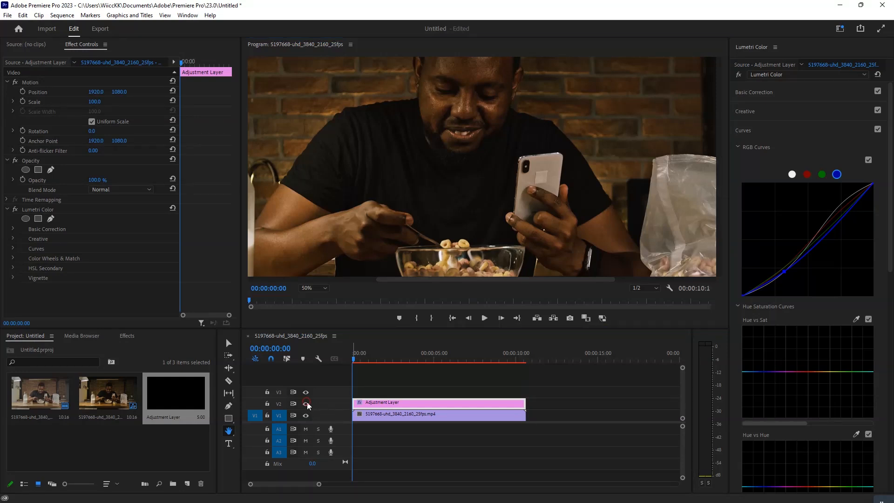
click(306, 404)
click(306, 404)
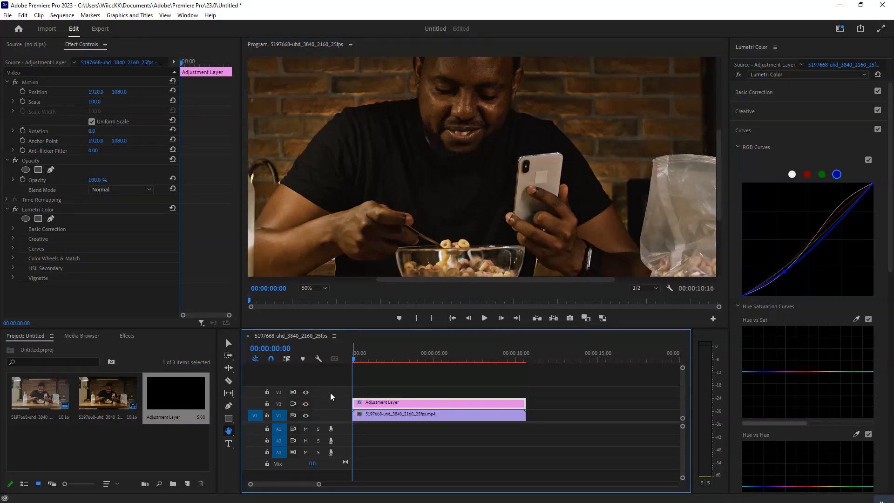
click(306, 404)
click(321, 288)
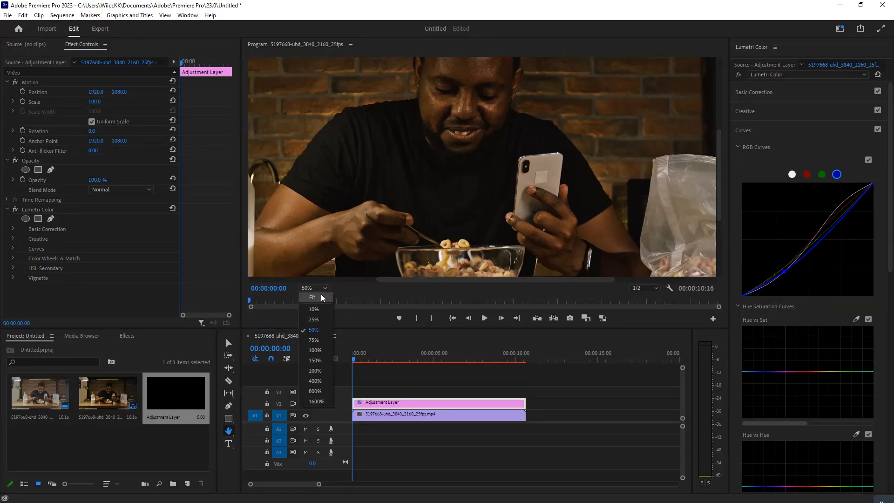
click(311, 297)
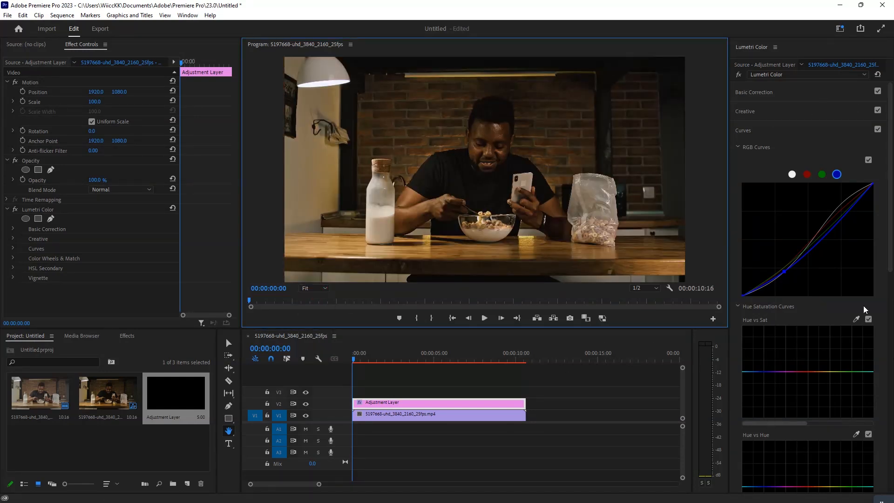
Add red, orange and yellow points to the Hue vs Sat curve and raise the orange point to boost its saturation.
click(890, 240)
drag(892, 244, 893, 311)
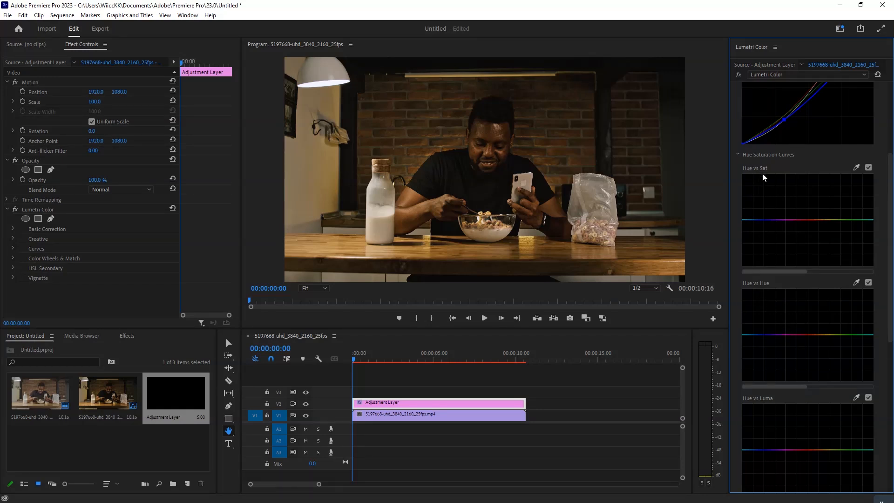
click(804, 219)
click(816, 223)
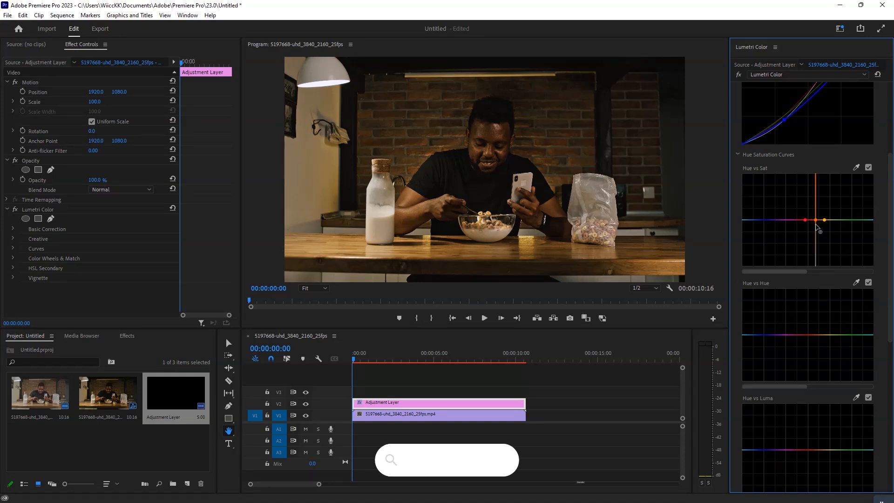
drag(815, 224, 814, 238)
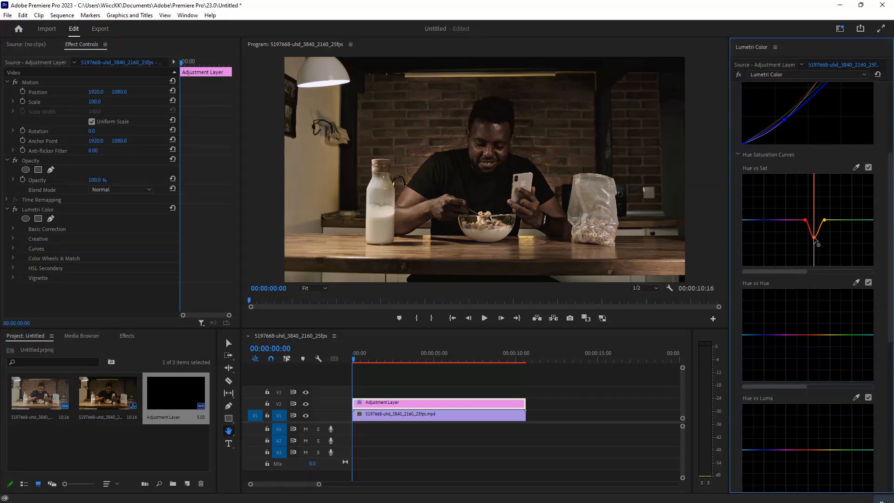
drag(814, 237, 814, 212)
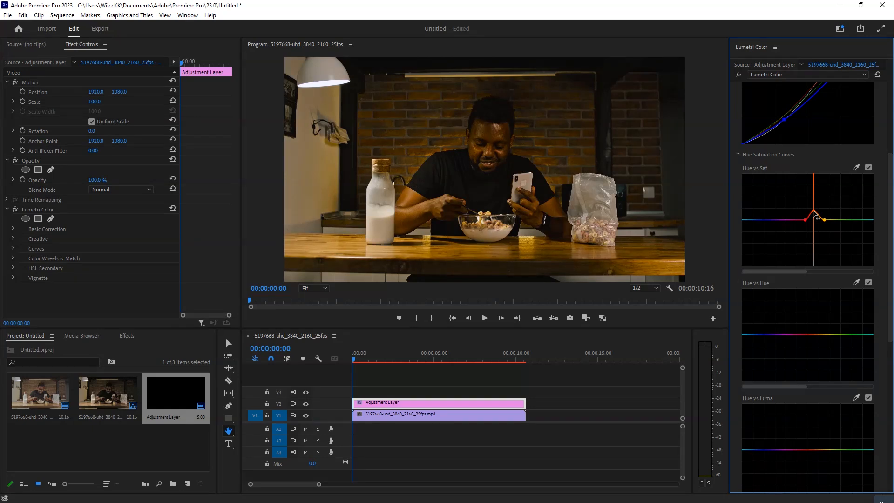
Narrow the Hue vs Sat boost by moving the yellow point toward orange, adding an outer red point and raising the inner red point.
drag(818, 218, 823, 219)
drag(823, 219, 816, 219)
click(798, 220)
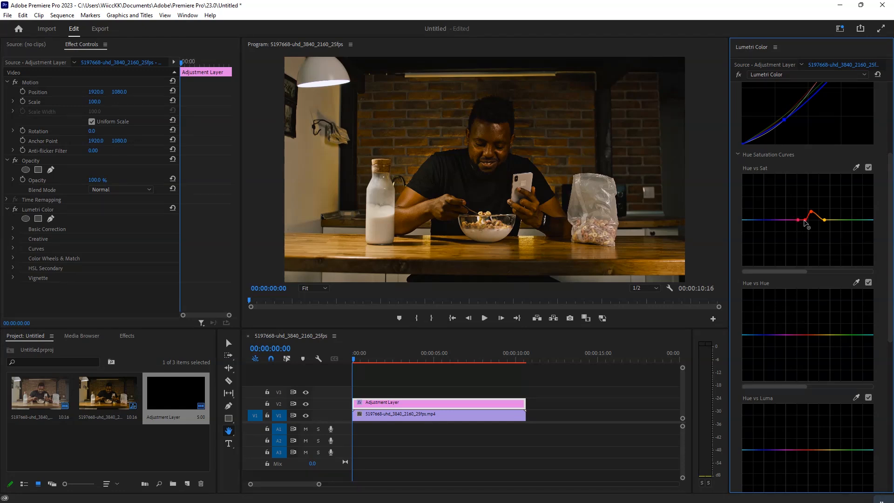
drag(805, 220, 804, 214)
drag(812, 213, 810, 215)
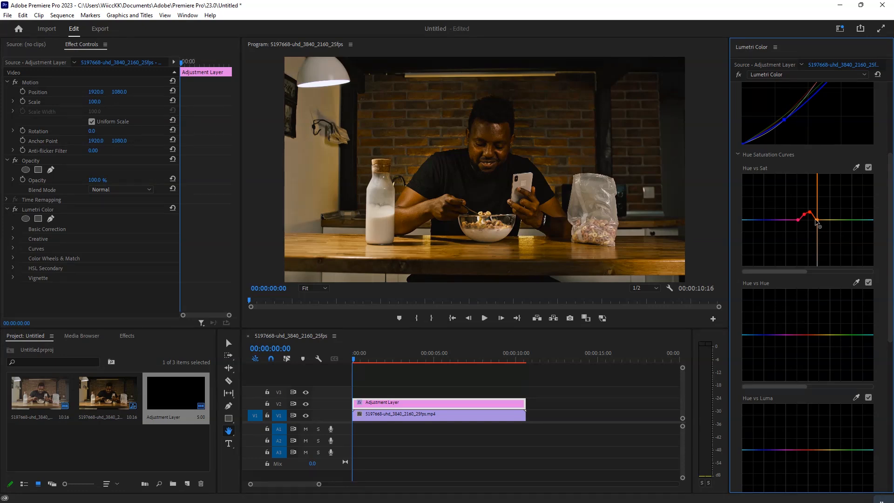
Sample a preview colour for the Hue vs Sat curve, raise the point between orange and yellow, and compare with V2 hidden.
drag(816, 220, 816, 221)
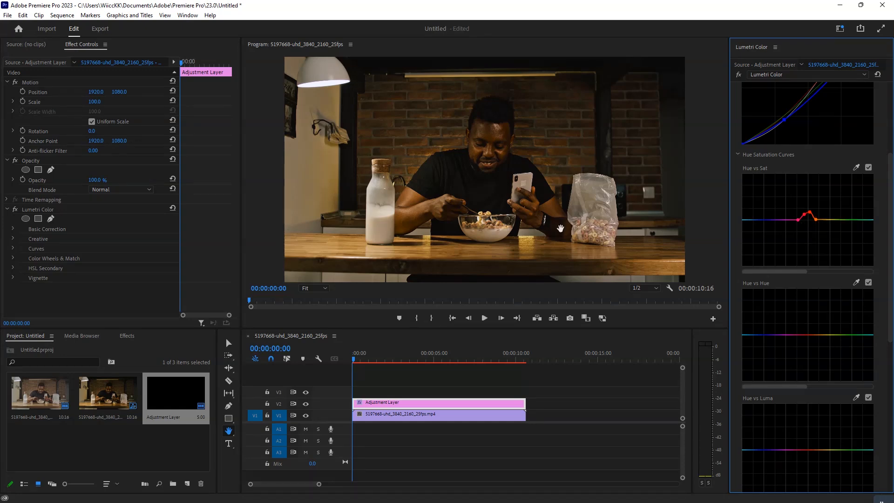
click(856, 168)
click(823, 219)
drag(825, 223, 826, 215)
drag(825, 213, 821, 212)
click(305, 407)
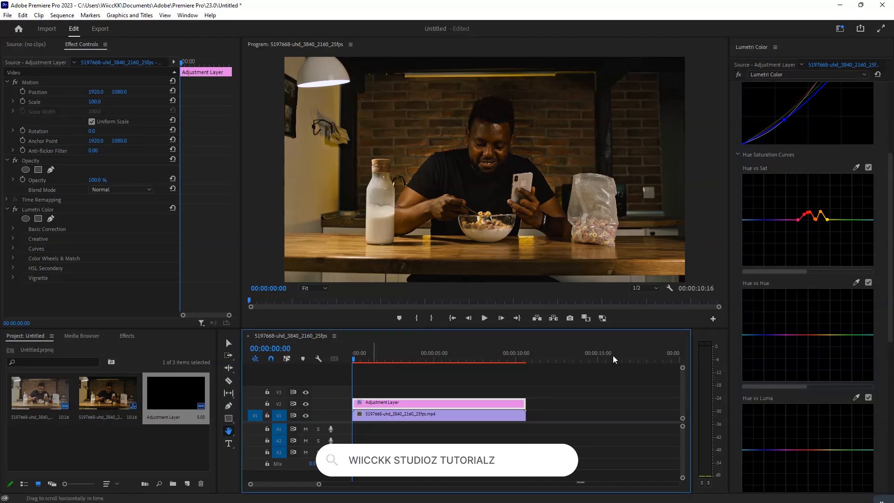
Sample the orange highlight on the table for the Hue vs Hue curve, raise its middle point slightly and compare with V2 hidden.
click(856, 282)
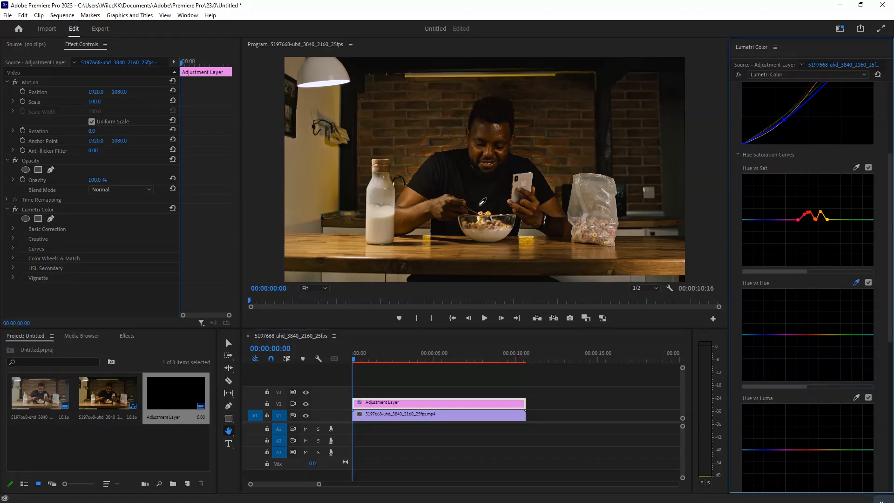
click(527, 239)
mouse_move(815, 334)
mouse_down()
mouse_move(811, 319)
mouse_move(814, 334)
mouse_up()
click(305, 403)
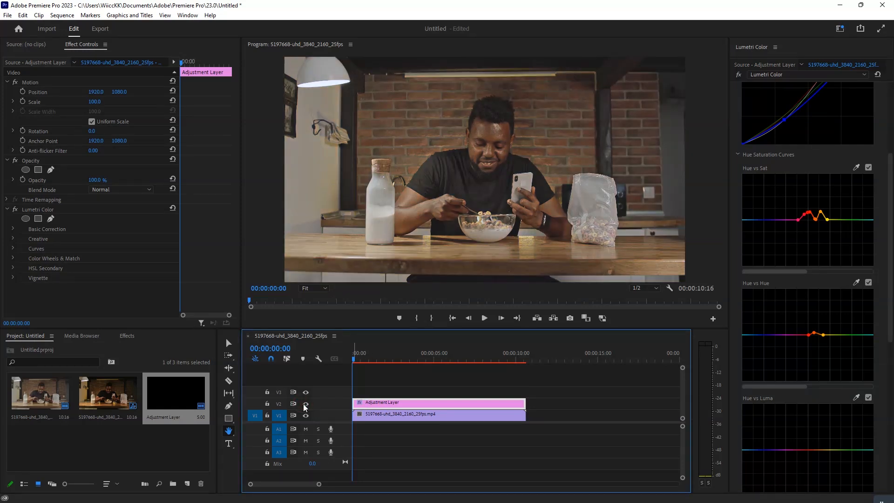
click(305, 404)
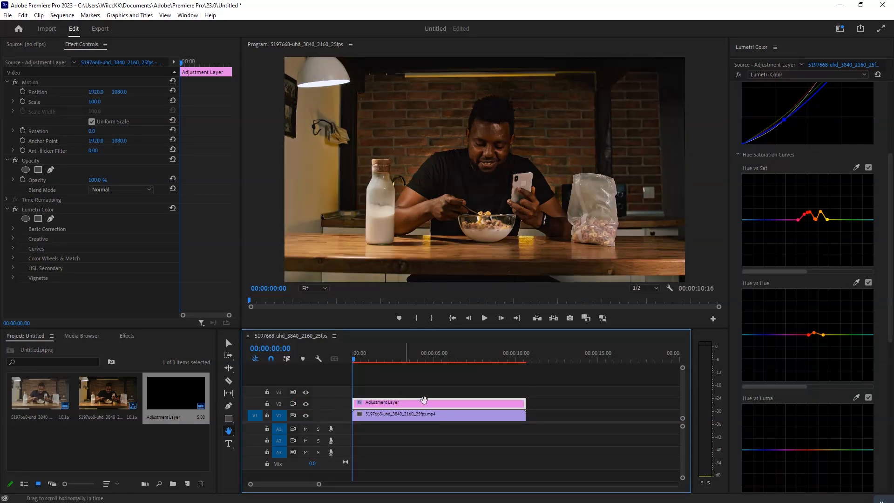
Examine the man's face and surroundings at 100% preview zoom with V2 on and off, and return to Fit.
click(890, 173)
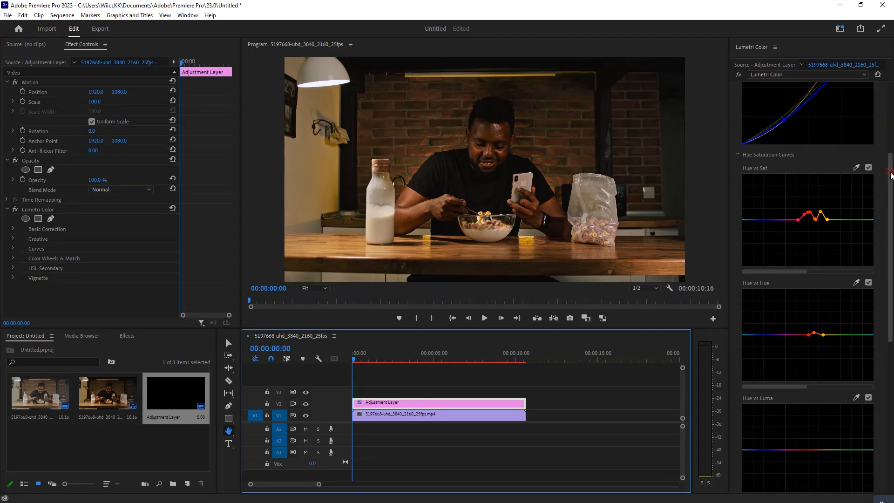
drag(890, 173, 890, 117)
click(320, 287)
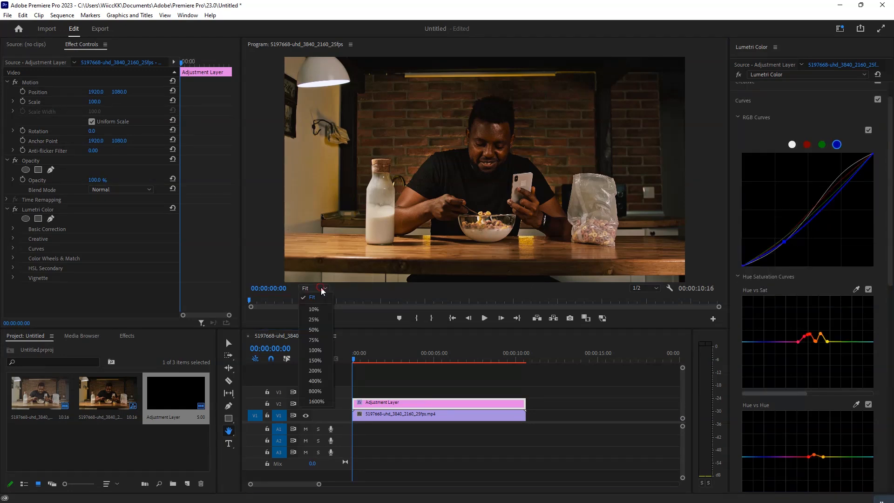
click(315, 350)
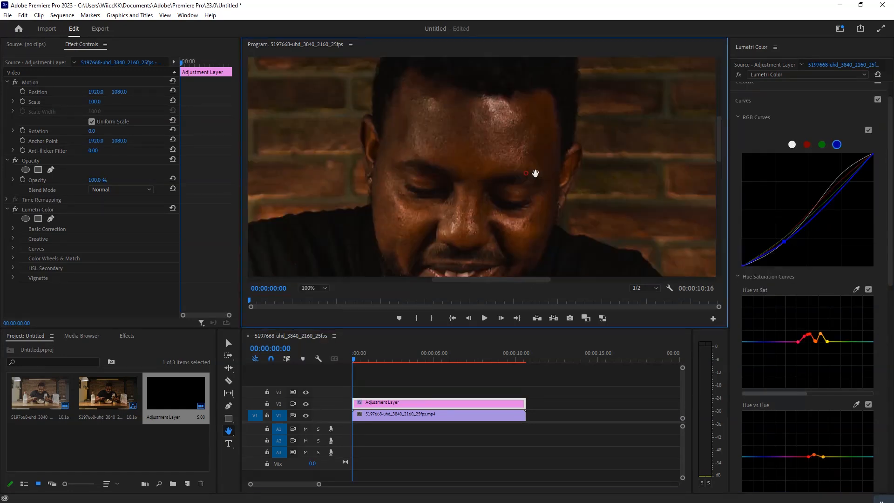
drag(535, 176, 475, 132)
drag(555, 210, 449, 174)
drag(336, 194, 460, 135)
click(307, 406)
click(307, 406)
click(306, 407)
click(306, 407)
click(317, 287)
click(318, 299)
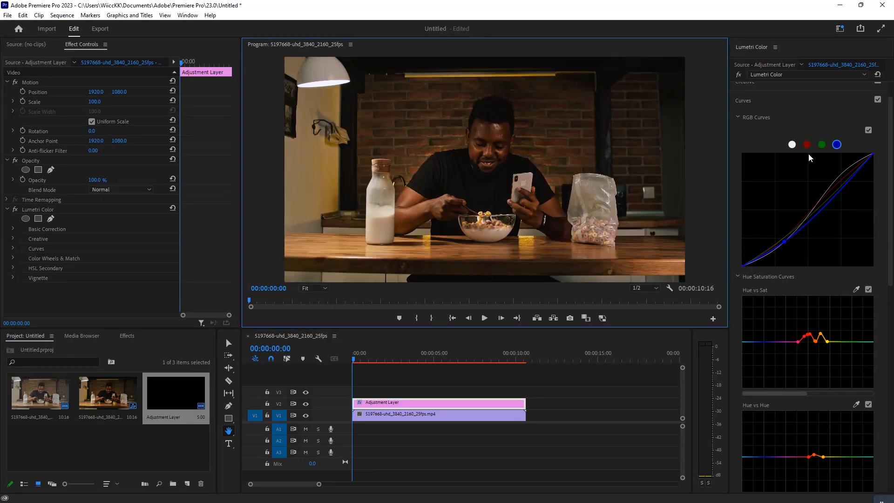
Set the Basic Correction saturation to 116.0, tint to -5.0 and temperature to 12.7, and compare with V2 hidden.
click(763, 100)
click(758, 93)
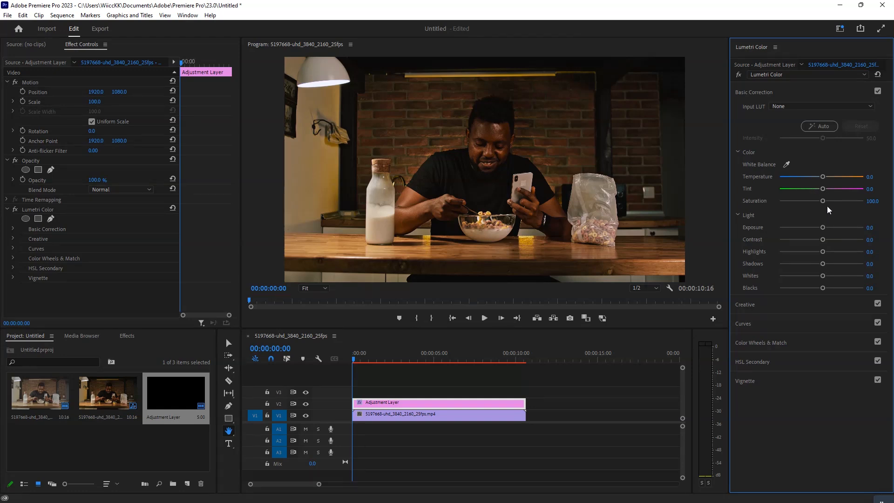
drag(826, 202, 829, 203)
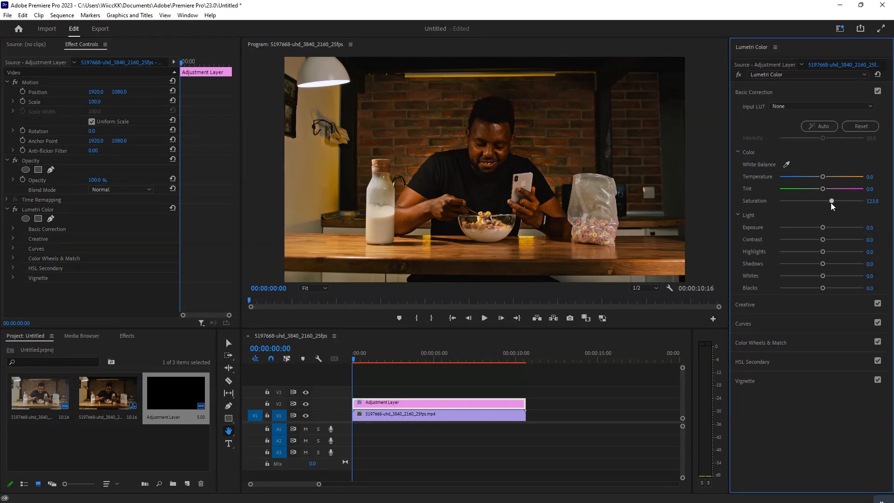
drag(829, 203, 820, 190)
drag(821, 189, 819, 190)
drag(823, 180, 827, 180)
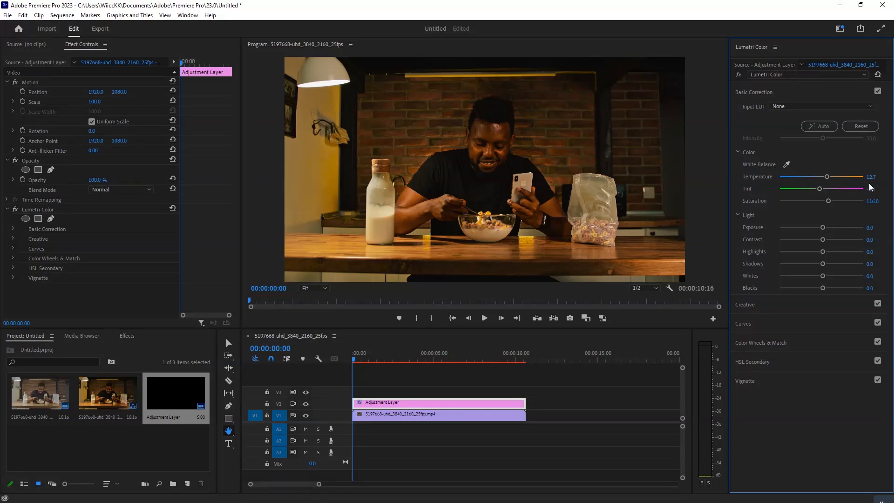
click(306, 404)
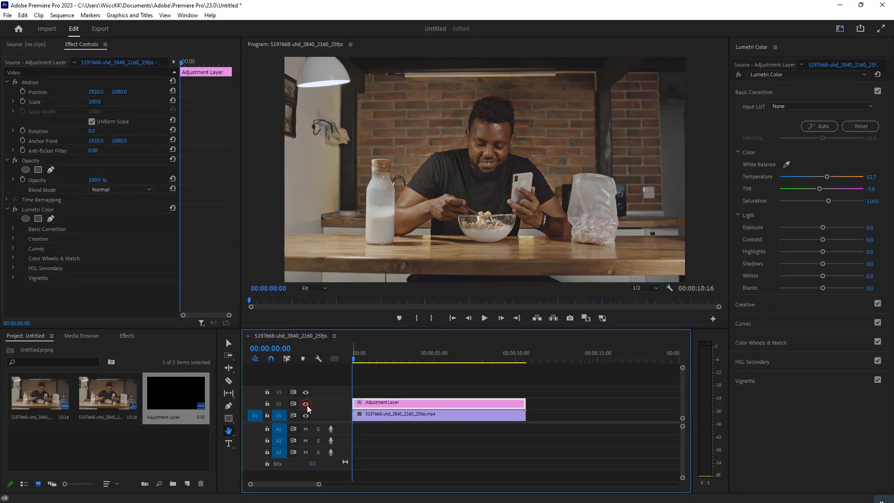
click(306, 404)
click(306, 404)
click(306, 403)
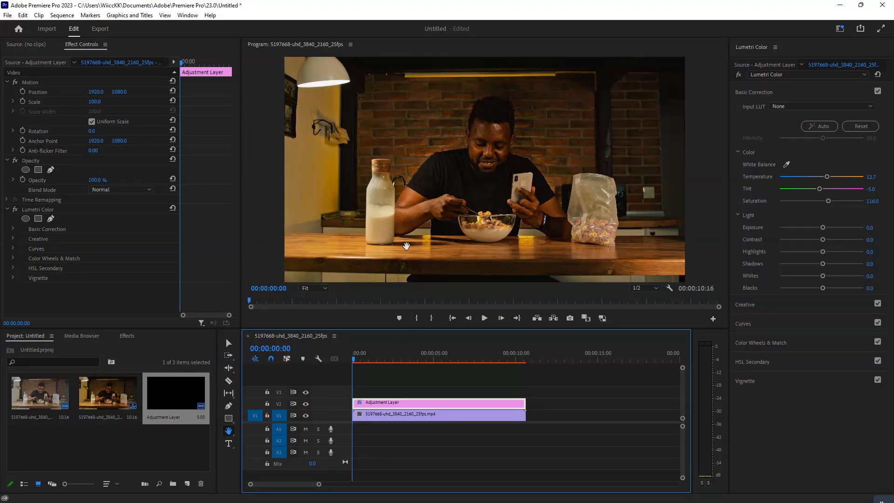
Show the Color Wheels & Match controls, followed by the HSL Secondary controls.
click(773, 343)
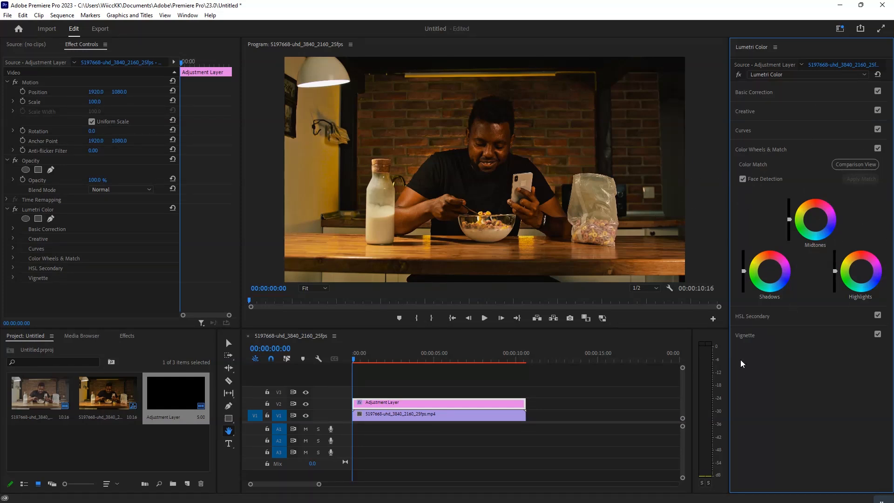
click(781, 318)
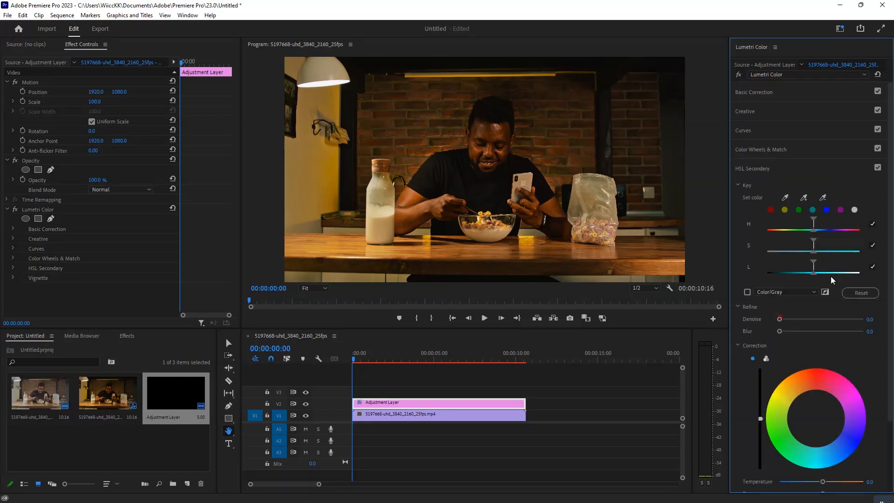